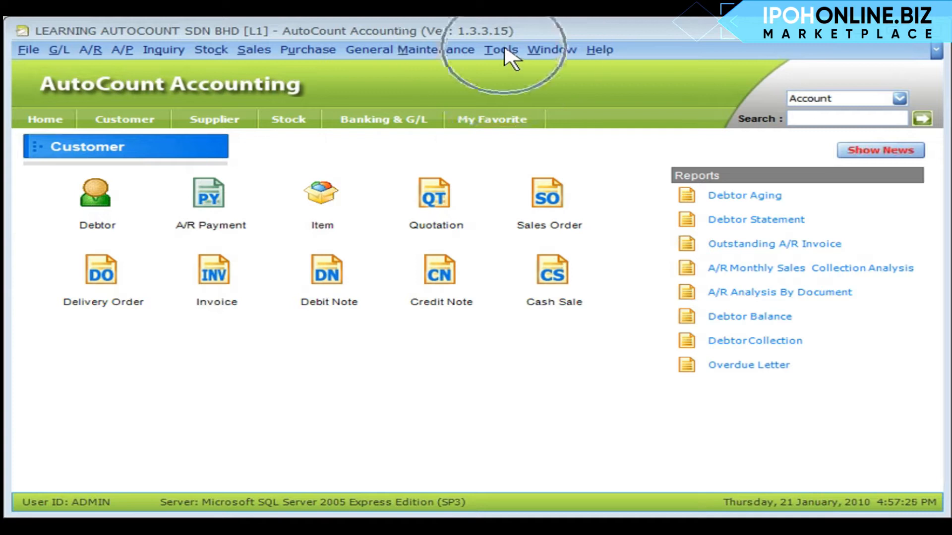
Enable the Project module in the program's module settings and confirm the change
left_click(505, 50)
mouse_move(633, 330)
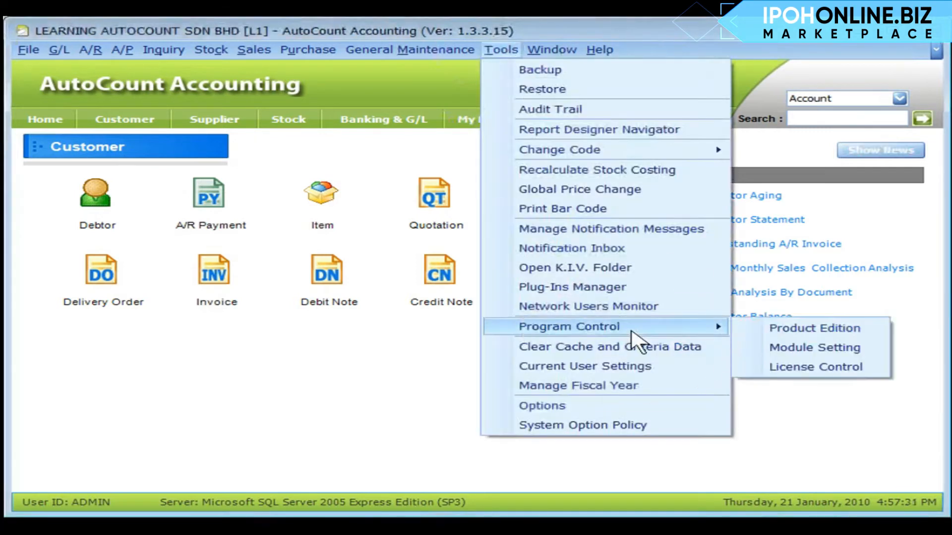
left_click(771, 349)
left_click(178, 206)
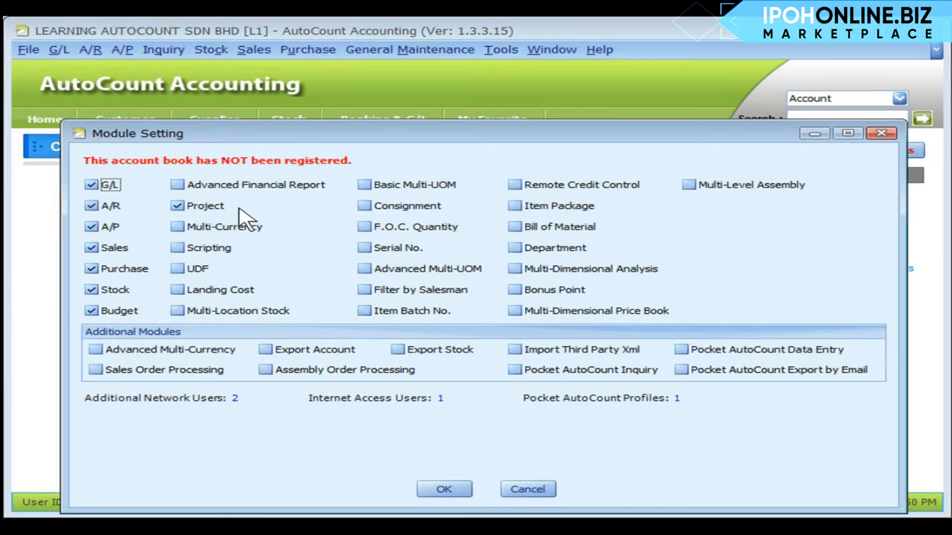
left_click(452, 496)
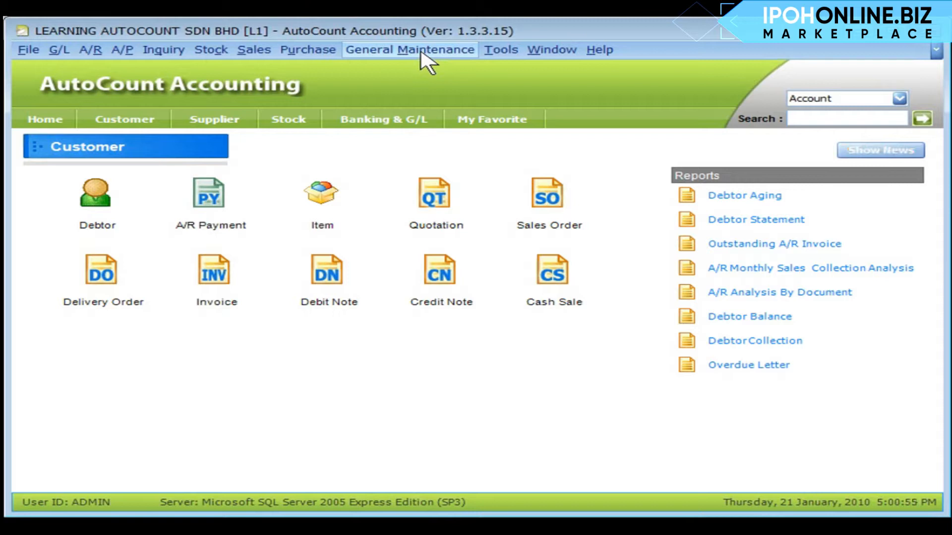
Open Project Maintenance and examine how to create a new top-level project and sub-projects under existing projects
left_click(420, 51)
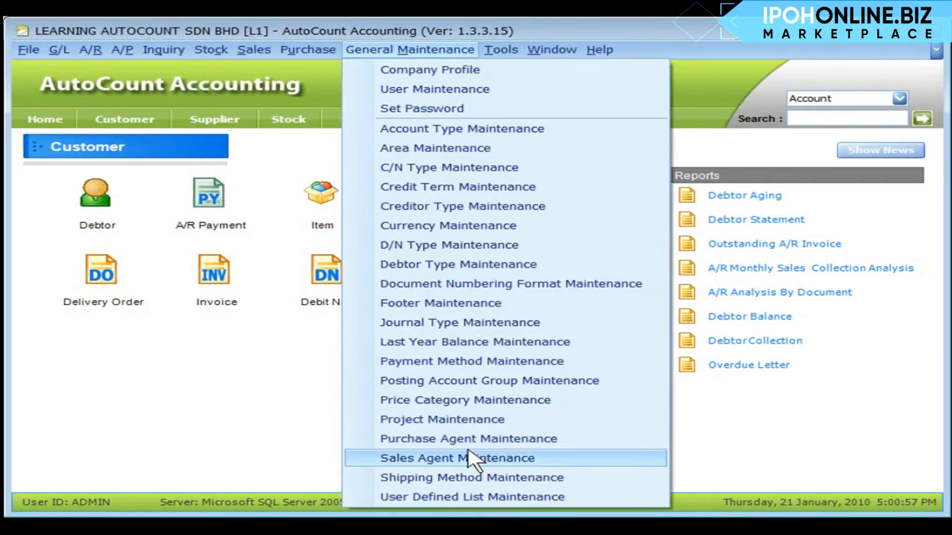
left_click(503, 420)
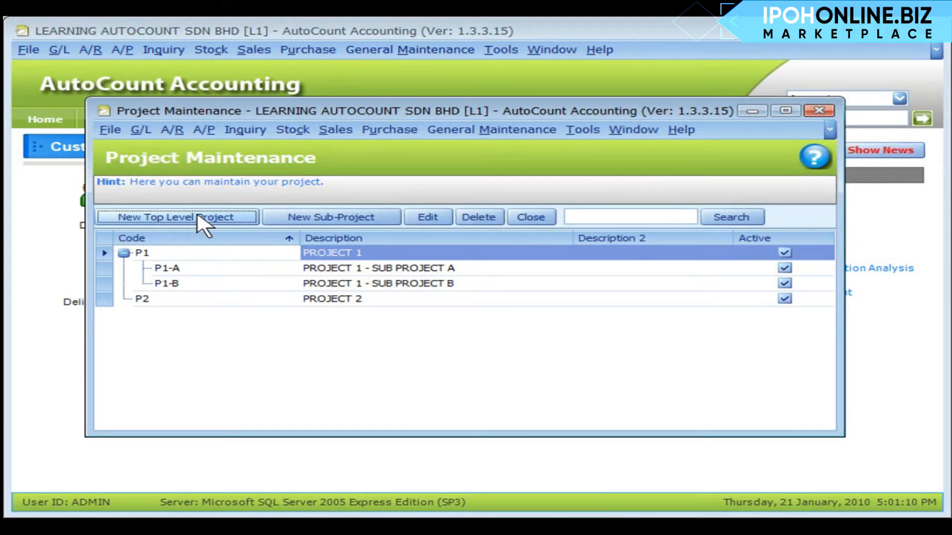
left_click(203, 218)
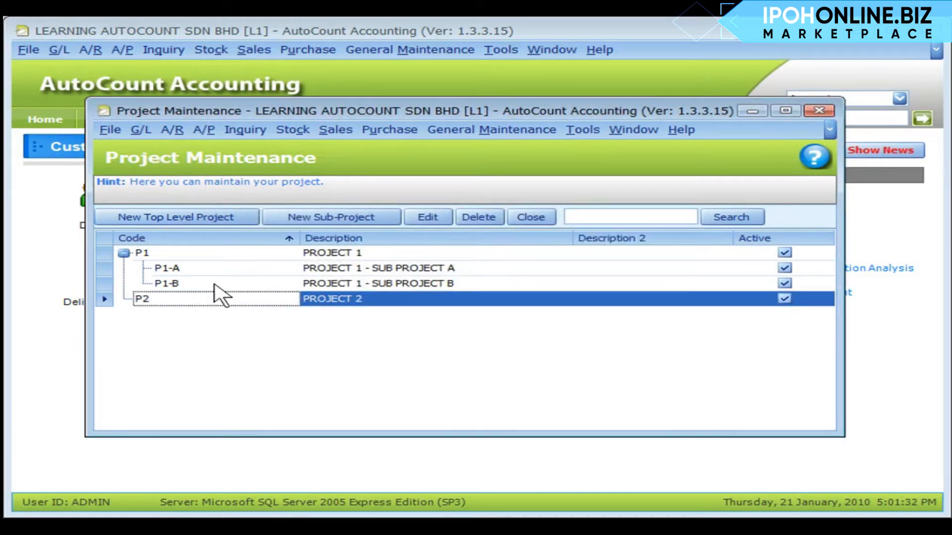
left_click(333, 218)
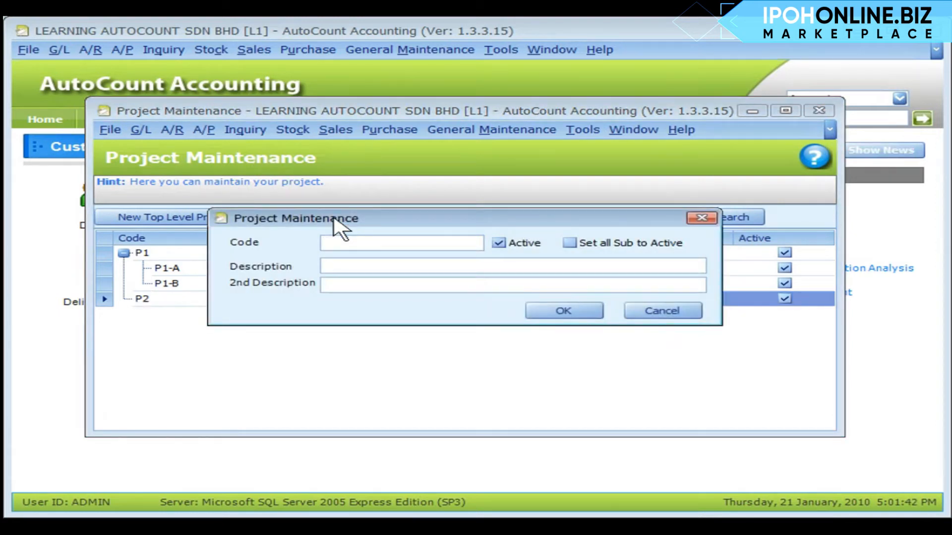
left_click(257, 268)
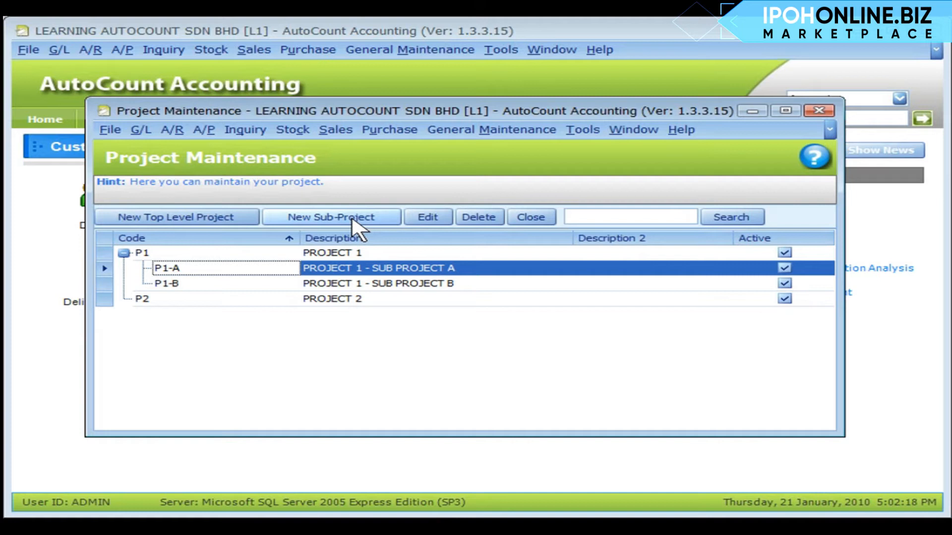
left_click(237, 252)
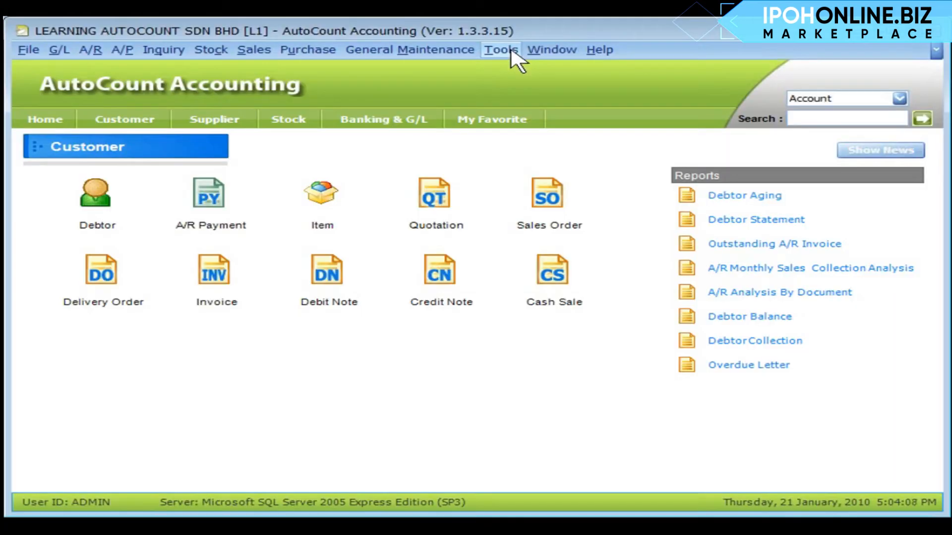
Open the Default Project choices in the Miscellaneous section of the general options
left_click(500, 50)
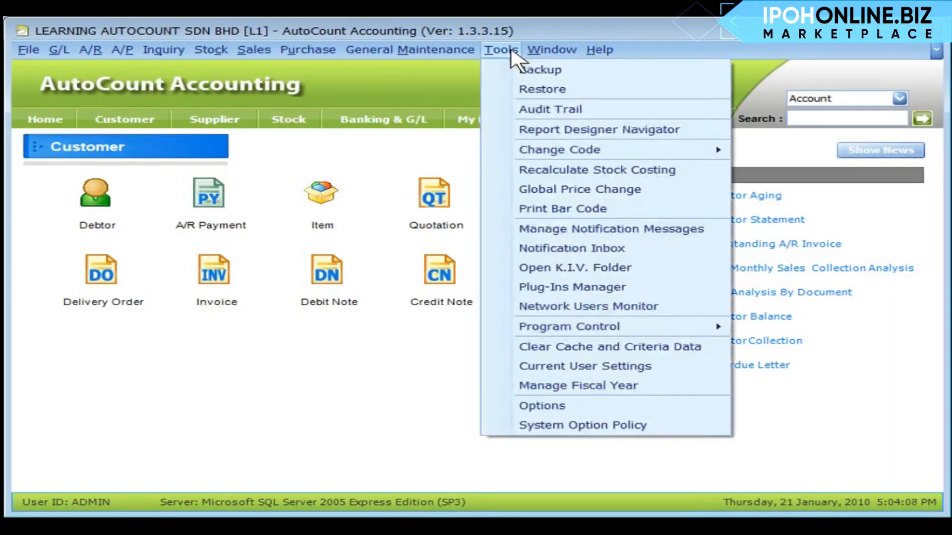
left_click(591, 406)
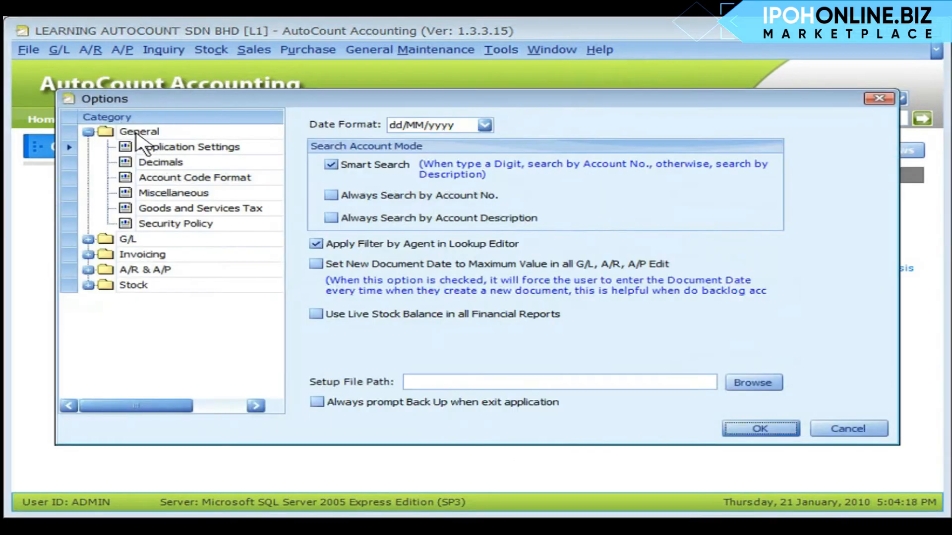
left_click(174, 193)
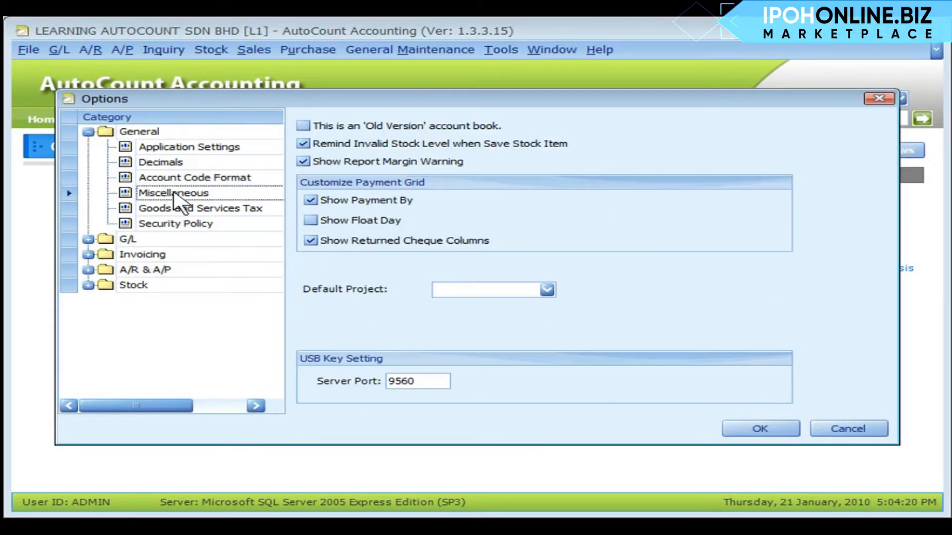
left_click(549, 293)
left_click(550, 293)
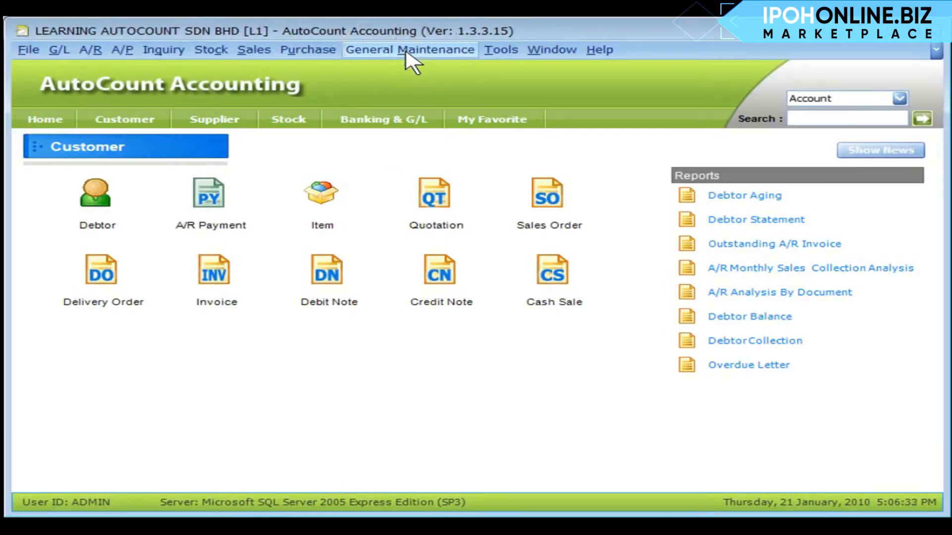
Edit user AA in User Maintenance and open the Default Project choices among the user's default values
left_click(407, 51)
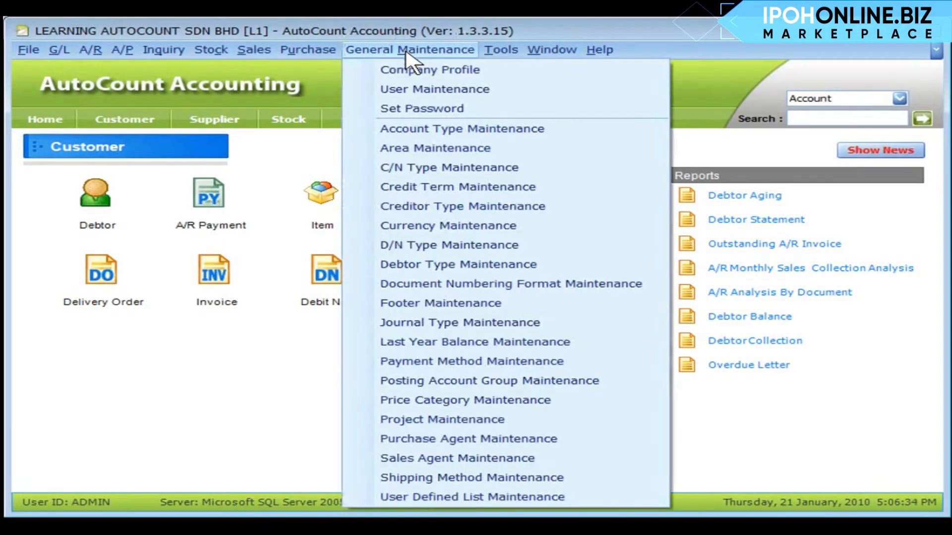
left_click(415, 90)
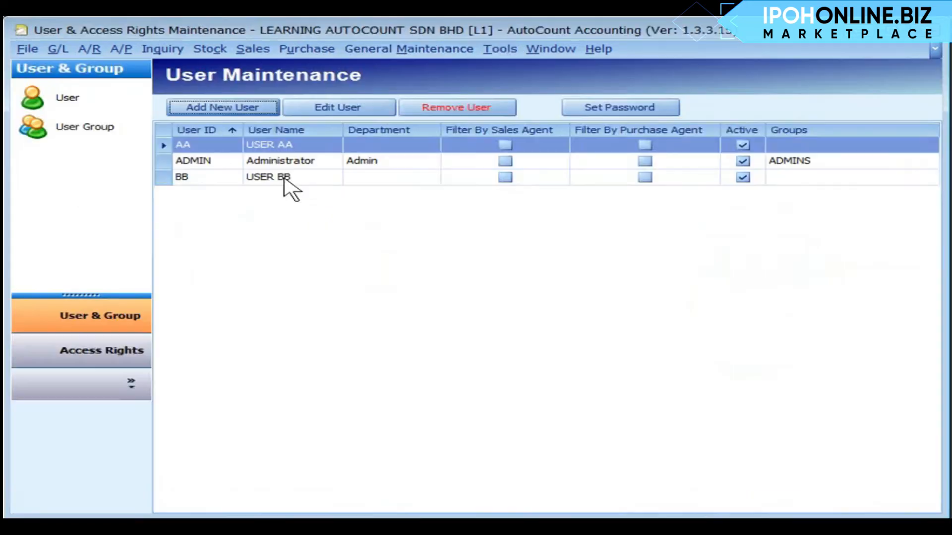
left_click(335, 108)
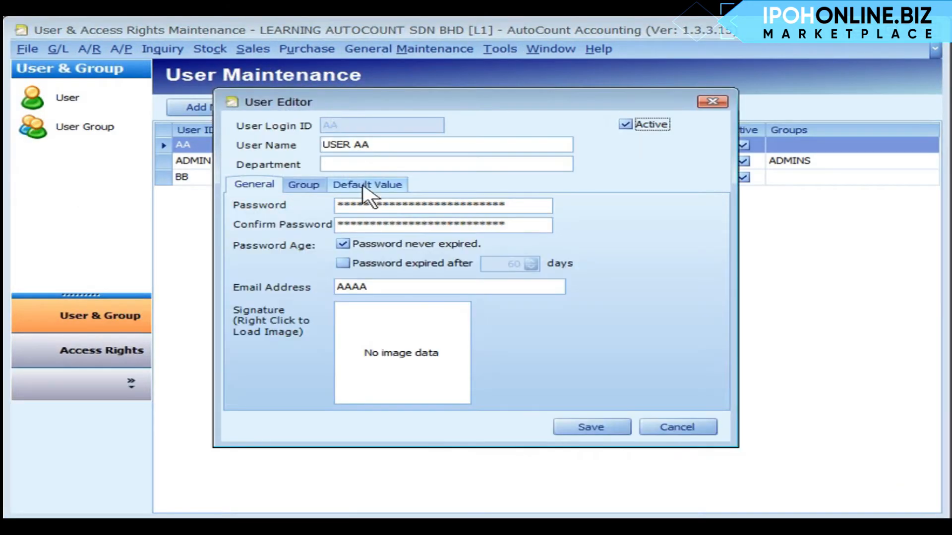
left_click(365, 187)
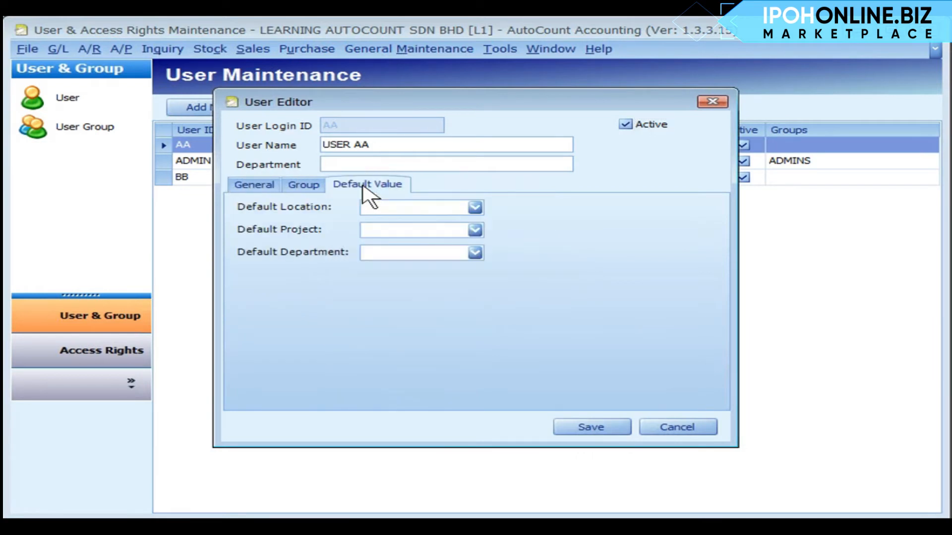
left_click(475, 230)
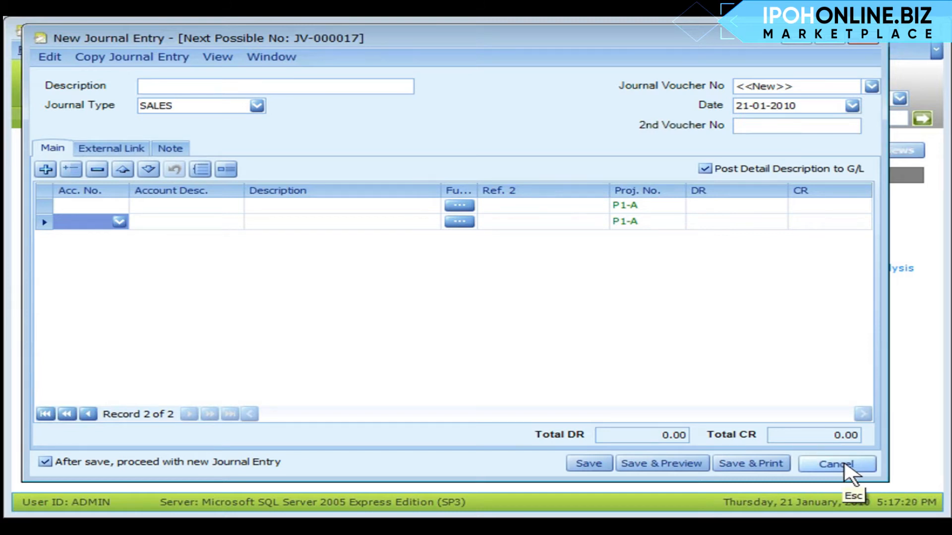
Cancel the new journal entry and open the project number choices in a new A/R Receive Payment
left_click(838, 464)
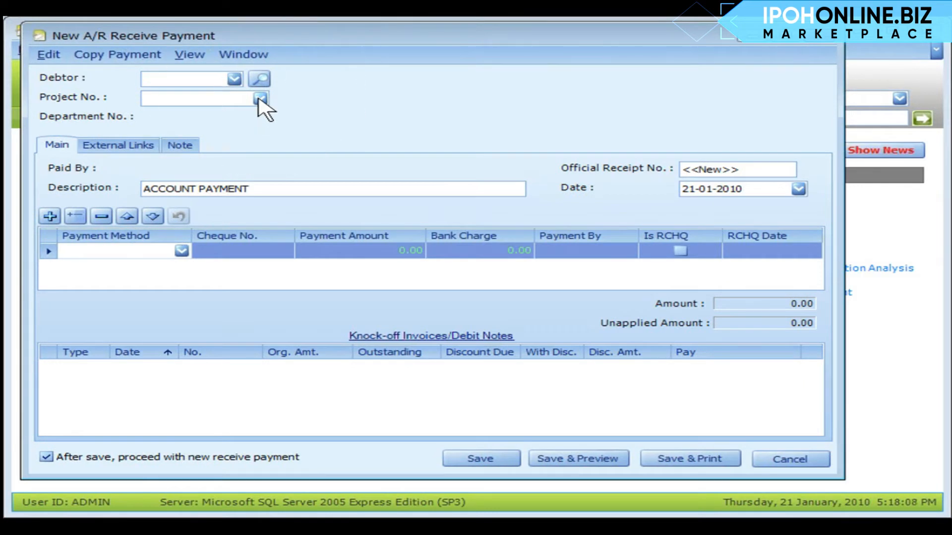
left_click(260, 99)
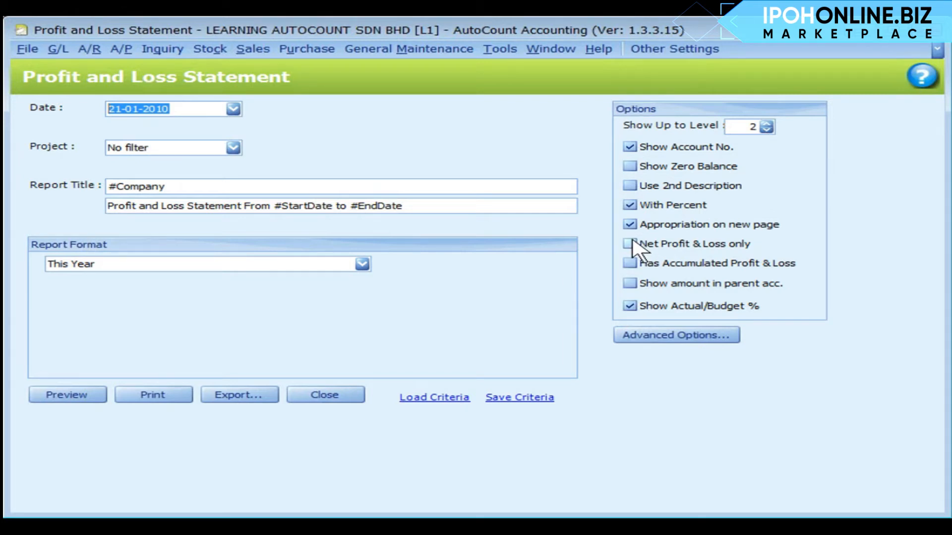
Set the Profit and Loss report format to Projects Comparison - YTD and include projects P1, P1-A and P1-B
left_click(367, 266)
scroll(227, 349, "down", 3)
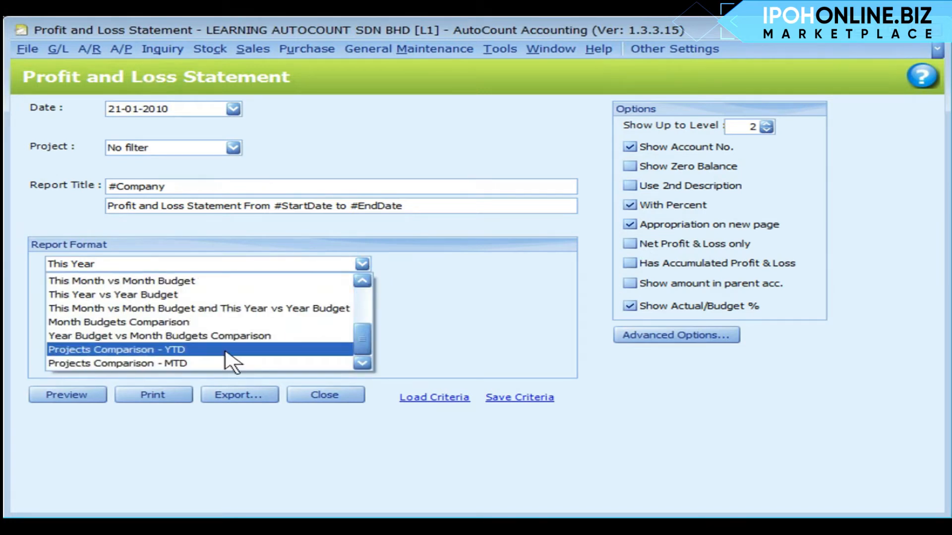
left_click(226, 350)
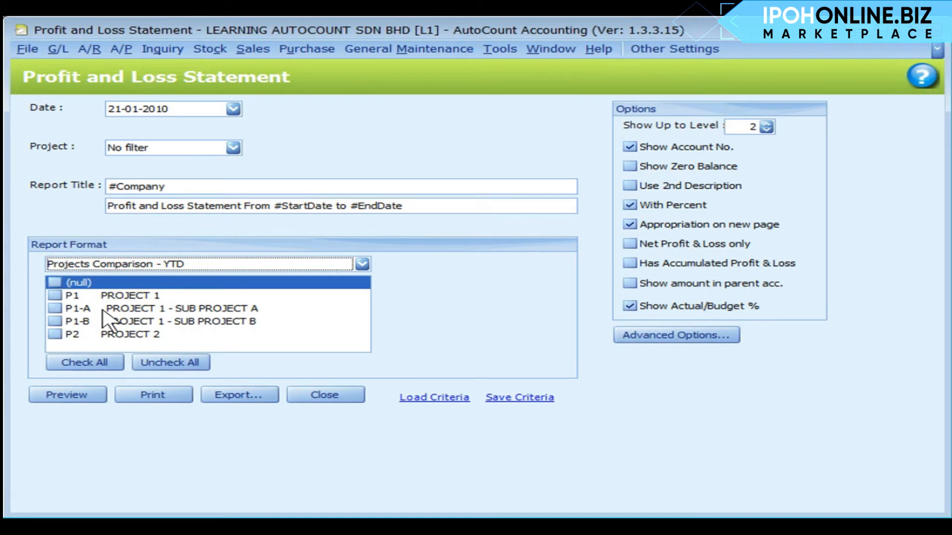
left_click(54, 296)
left_click(54, 295)
left_click(54, 308)
left_click(54, 309)
left_click(55, 321)
left_click(55, 321)
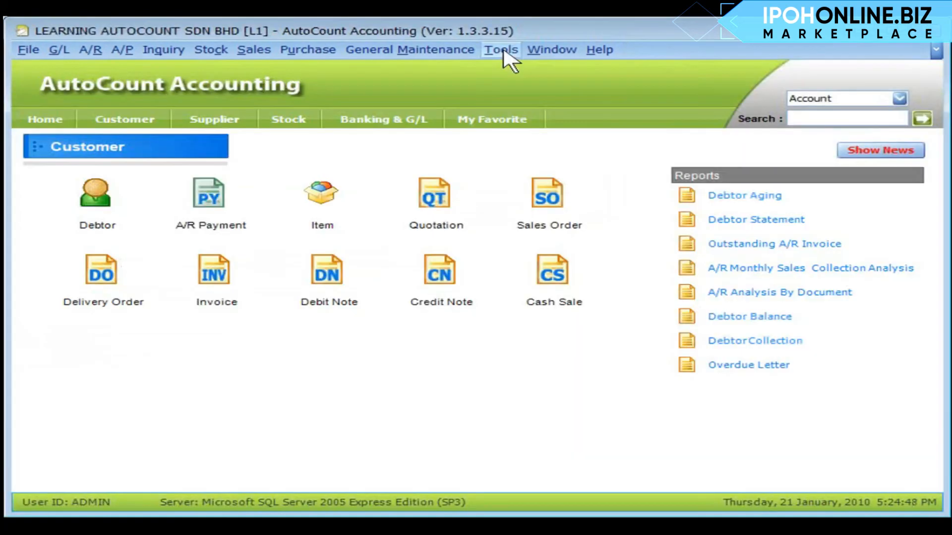
Open Manage Fiscal Year and select Fiscal Year 2010 by its end date
left_click(501, 49)
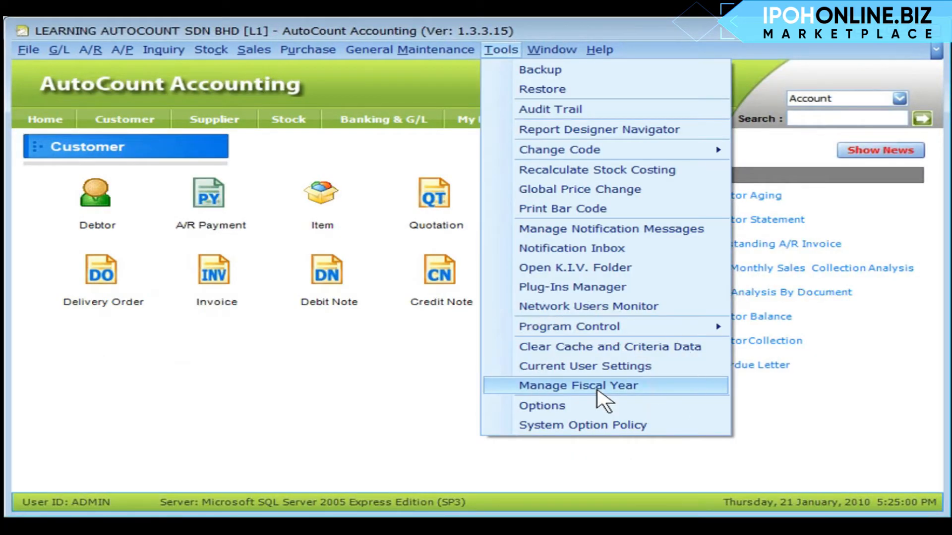
left_click(598, 386)
left_click(469, 214)
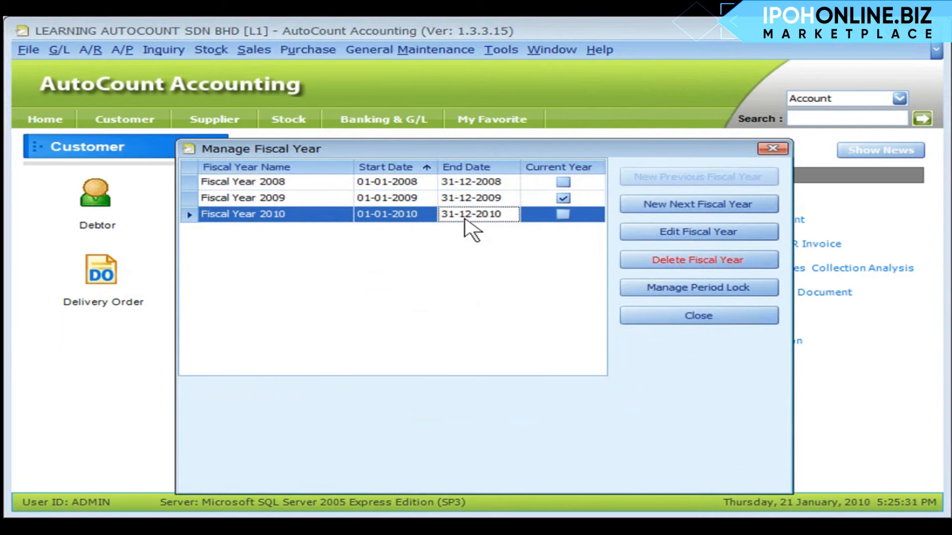
double_click(465, 218)
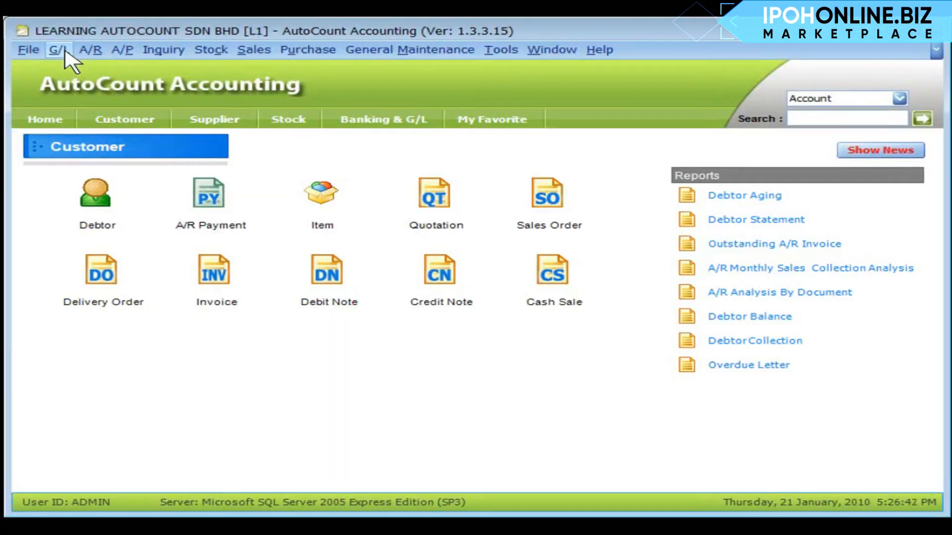
In Opening Balance Maintenance, select sub-project P1-A and open its detailed opening balance for editing
left_click(59, 49)
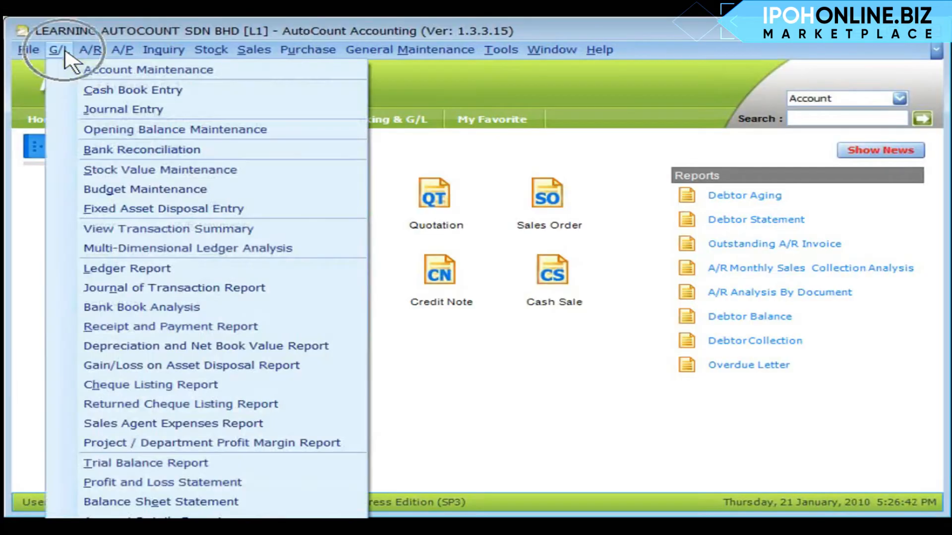
left_click(187, 131)
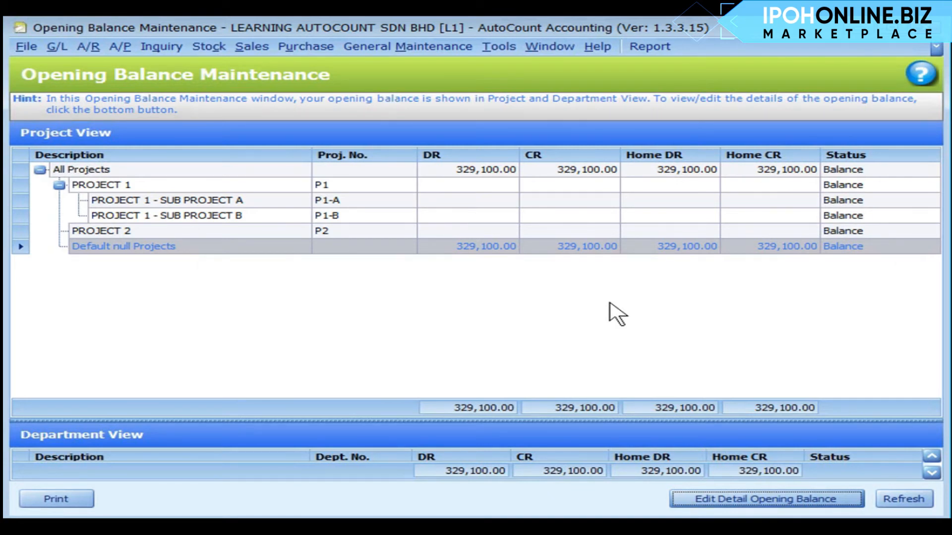
left_click(415, 201)
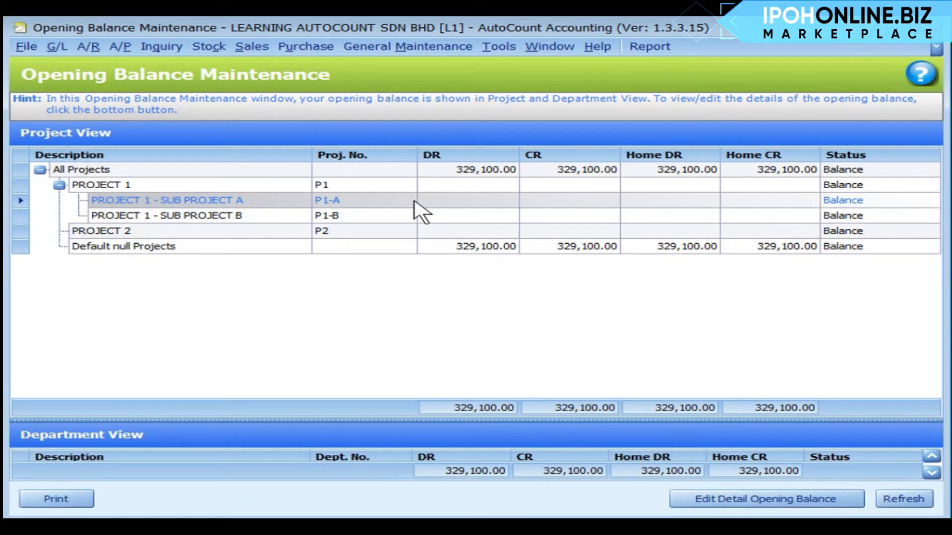
left_click(749, 500)
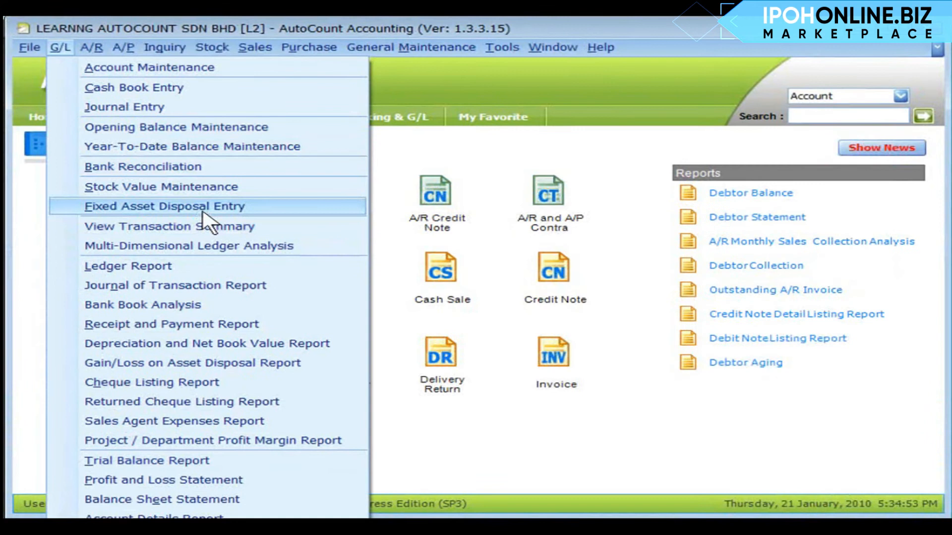
Open Year-To-Date Balance Maintenance, choose PROJECT 2 as the project and run the inquiry
left_click(165, 149)
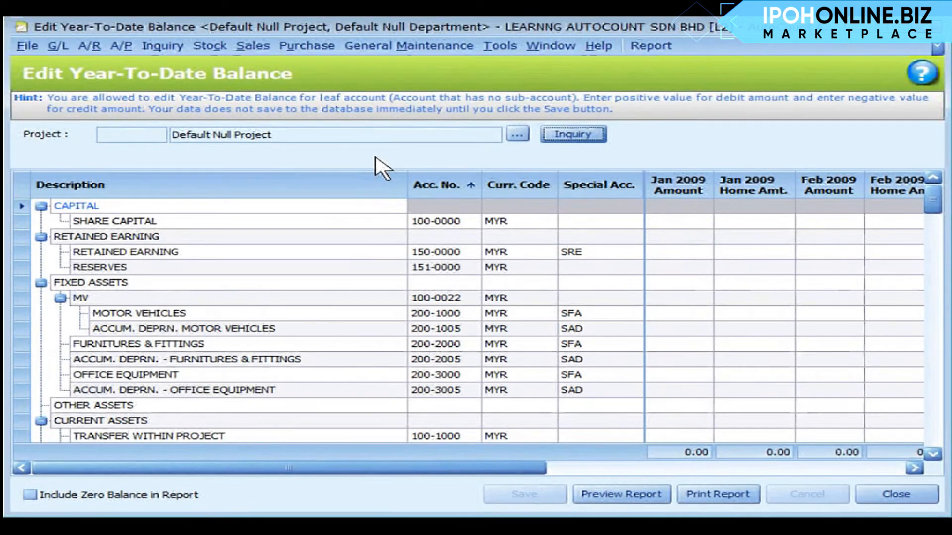
left_click(517, 135)
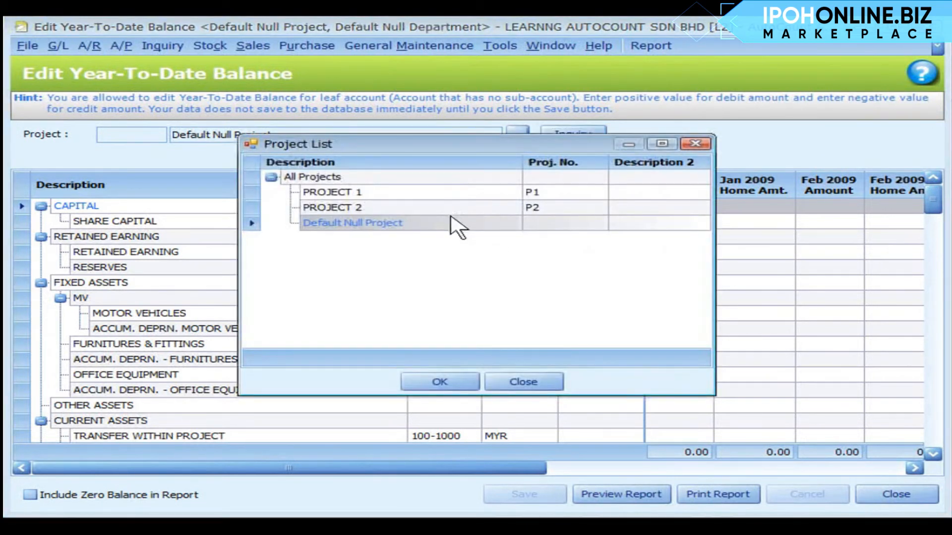
left_click(453, 208)
left_click(442, 382)
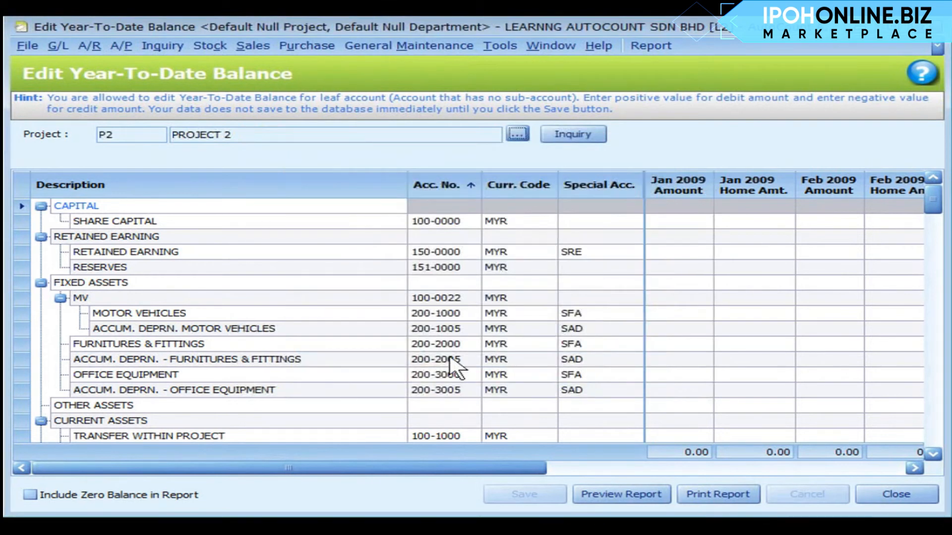
left_click(572, 135)
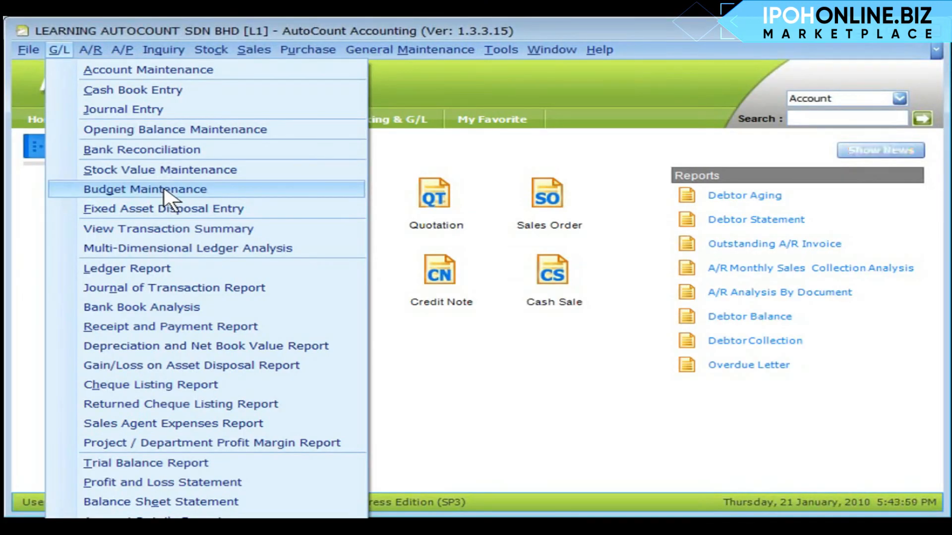
Open Year Budget from Budget Maintenance for editing, choose PROJECT 2 as the project and run the inquiry
left_click(162, 189)
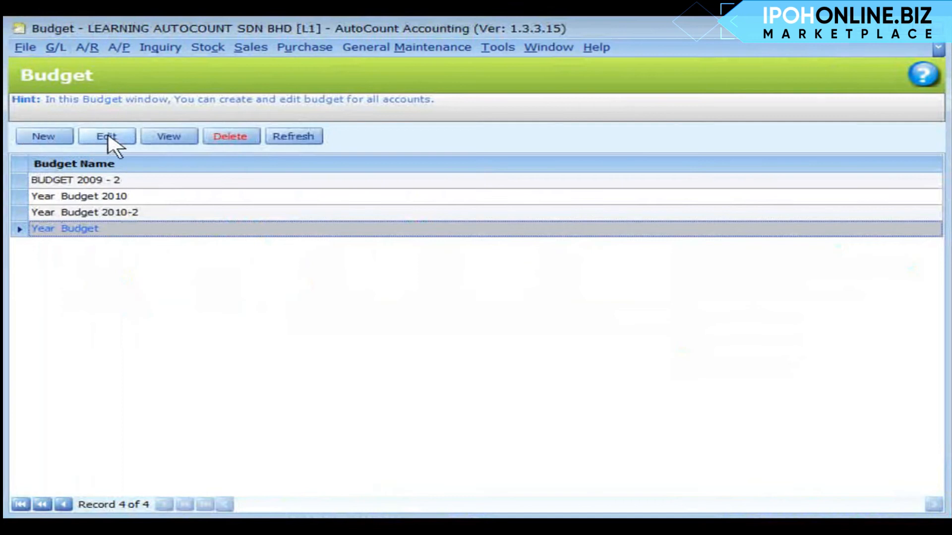
left_click(109, 137)
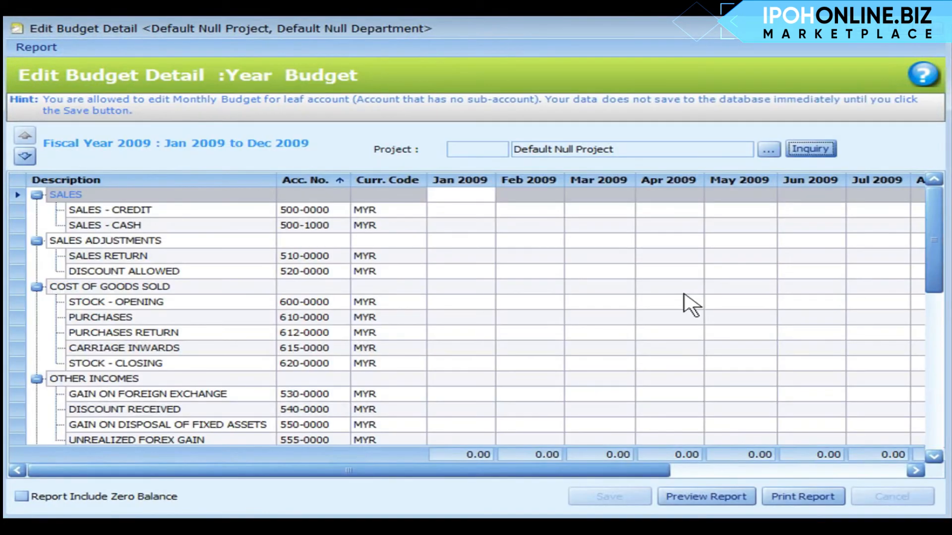
left_click(768, 150)
left_click(445, 212)
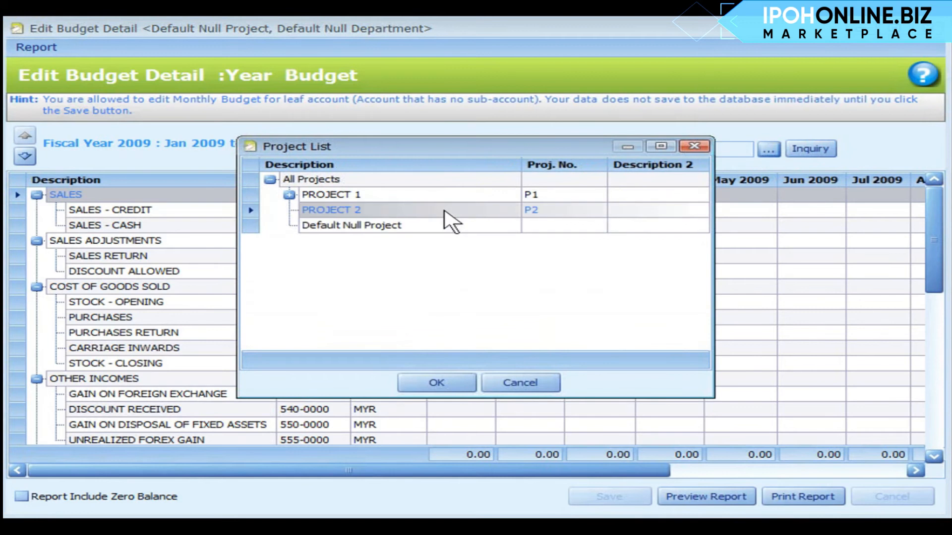
left_click(437, 383)
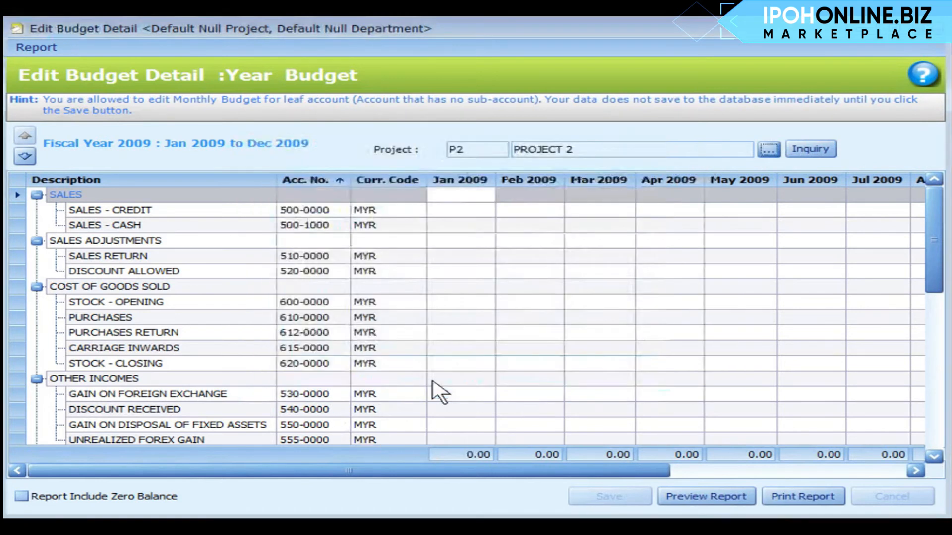
left_click(808, 149)
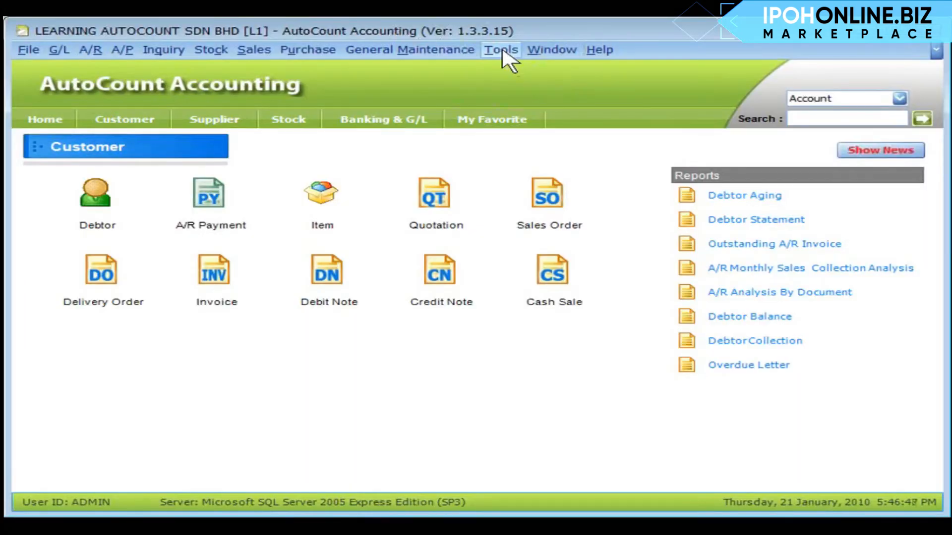
In the program options, examine the G/L Posting settings for projects and the Customize Invoicing 2 settings
left_click(506, 53)
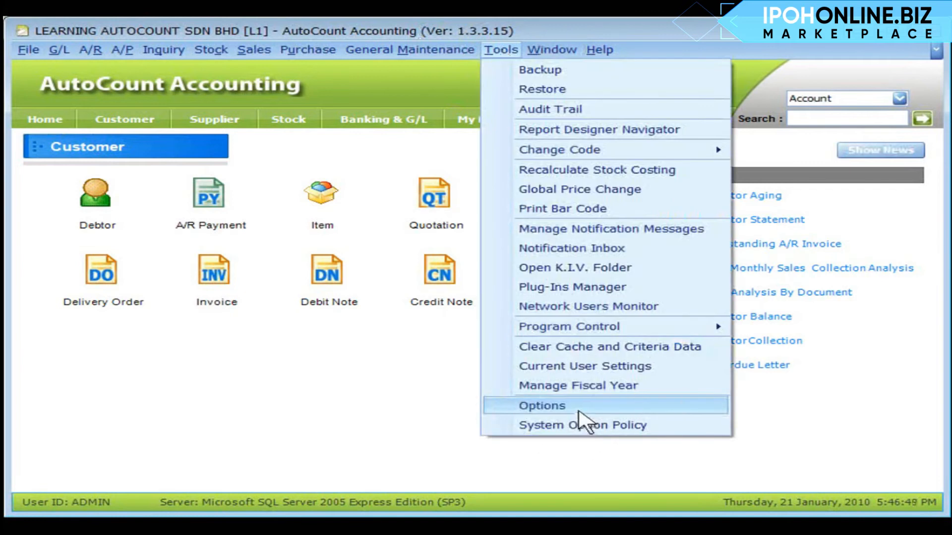
left_click(579, 406)
left_click(88, 239)
left_click(176, 286)
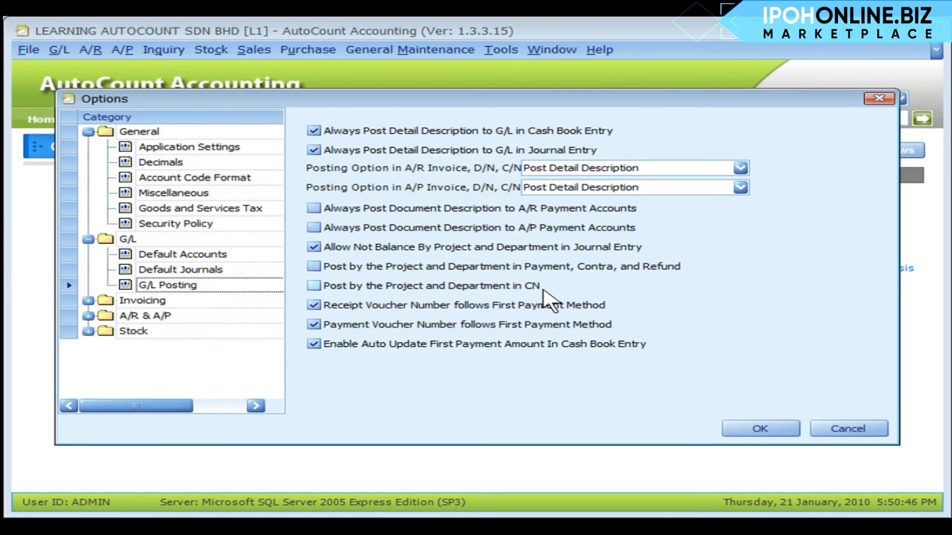
left_click(88, 300)
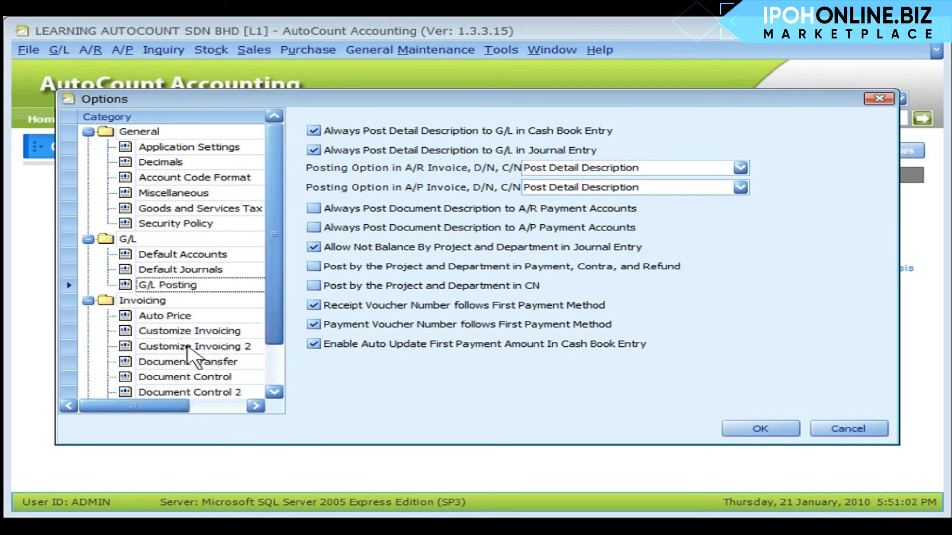
left_click(188, 347)
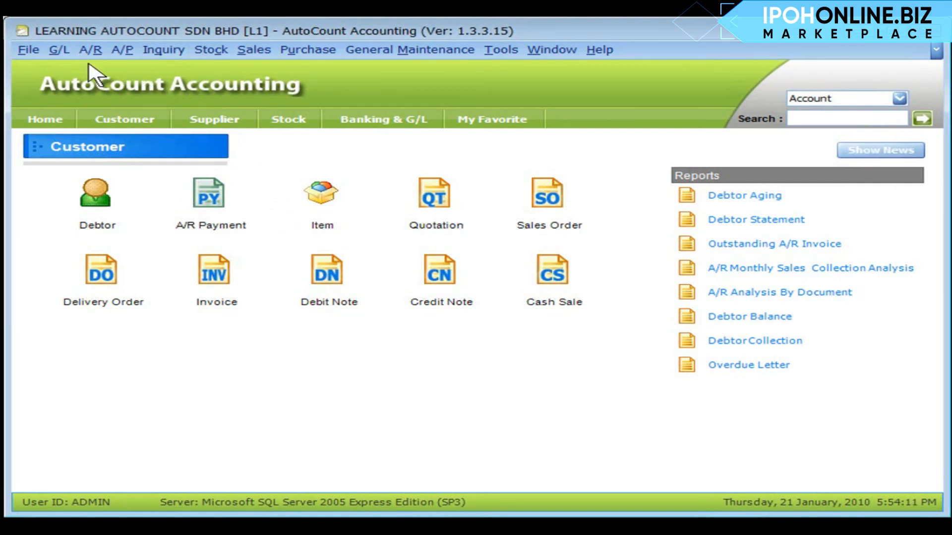
Open the Project/Department Profit Margin Report and run the inquiry by Project without a project filter
left_click(59, 50)
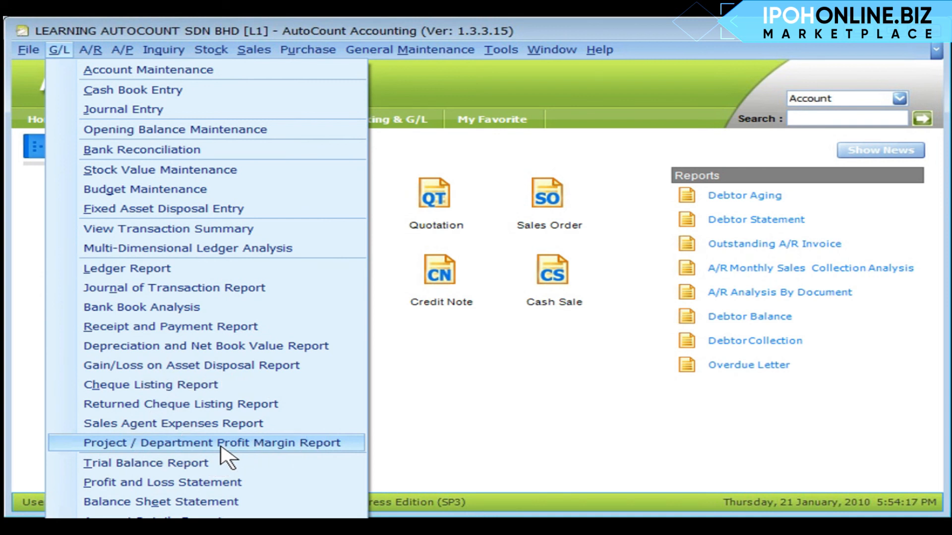
left_click(223, 443)
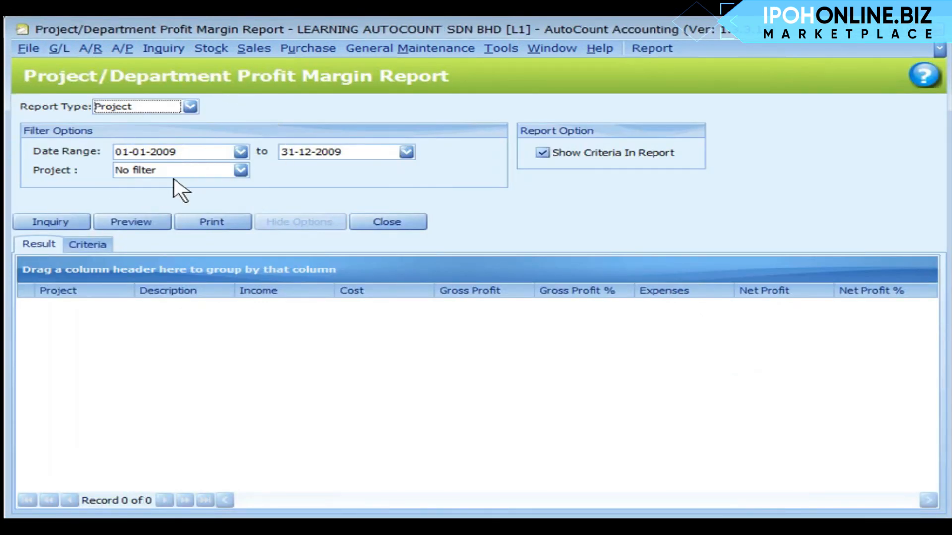
left_click(203, 174)
left_click(46, 224)
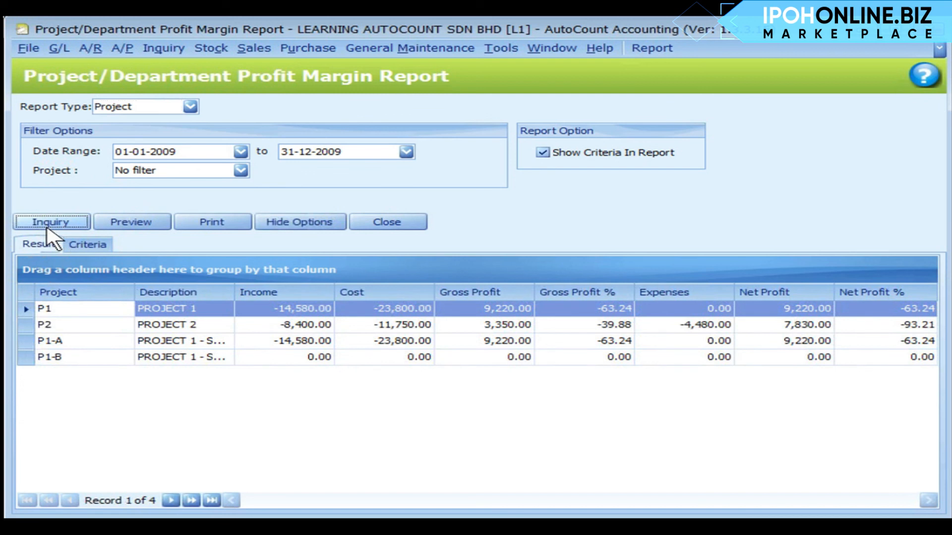